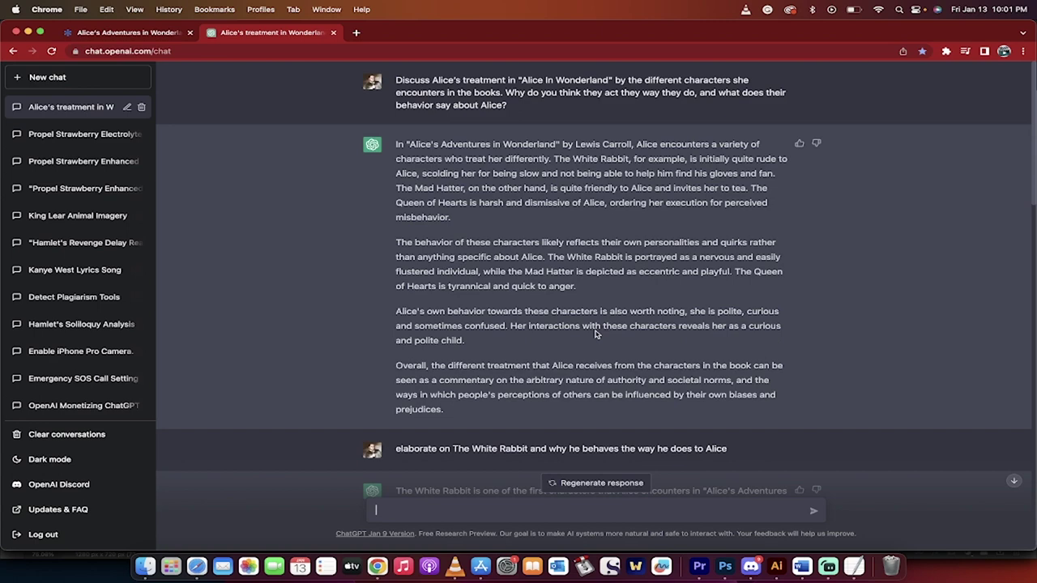
Check the suggested essay topics on the SparkNotes page for Alice's Adventures in Wonderland, then return to the ChatGPT conversation.
scroll(596, 333, down, 2)
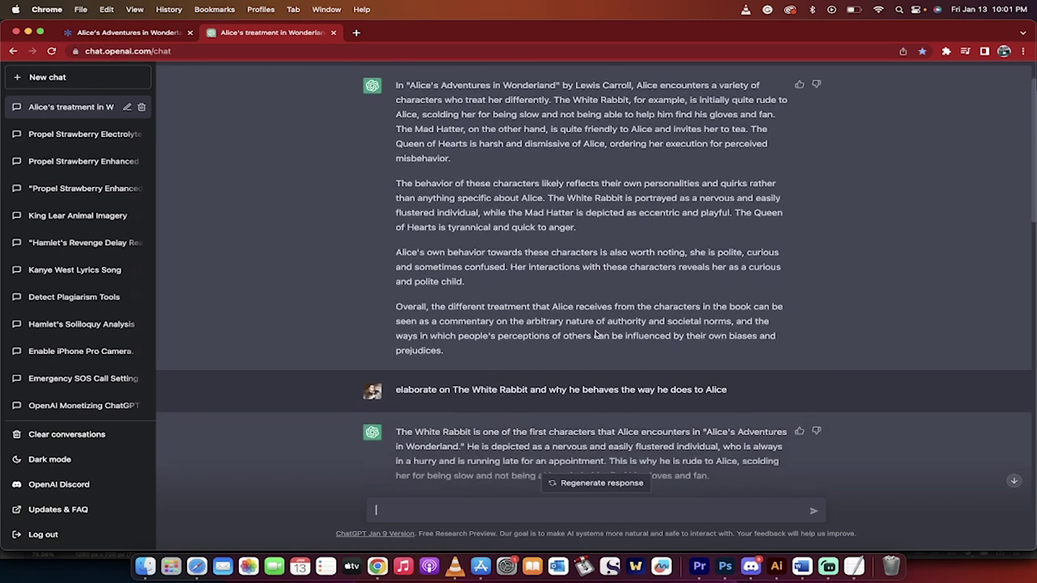
scroll(596, 333, up, 2)
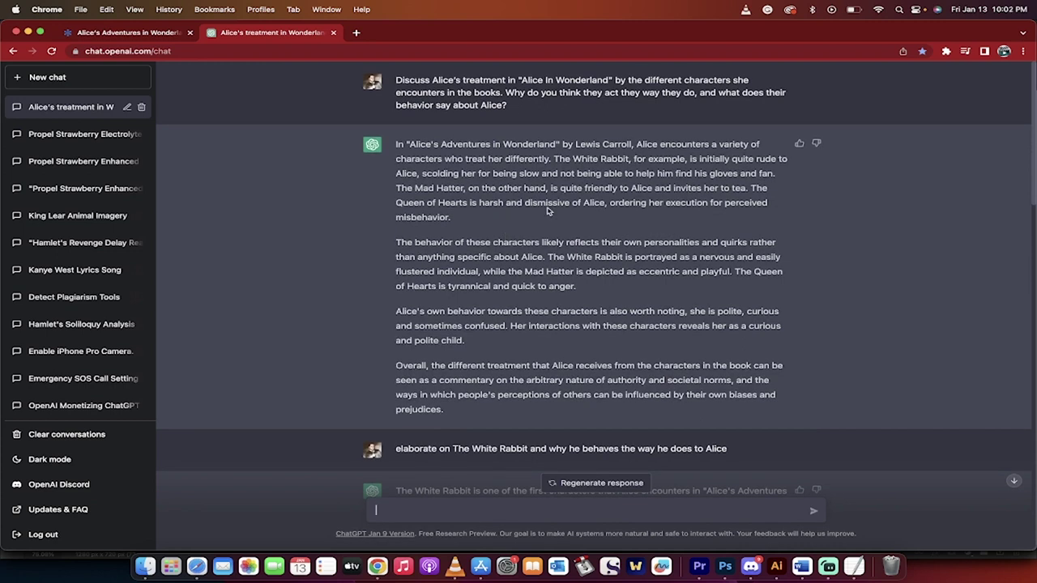
click(123, 34)
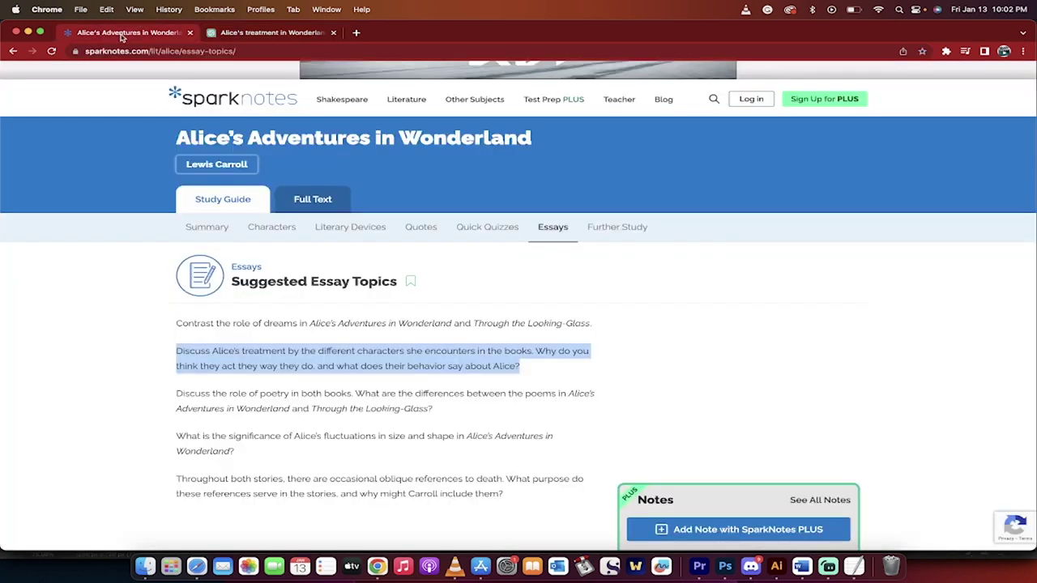
scroll(254, 365, down, 3)
scroll(256, 370, up, 2)
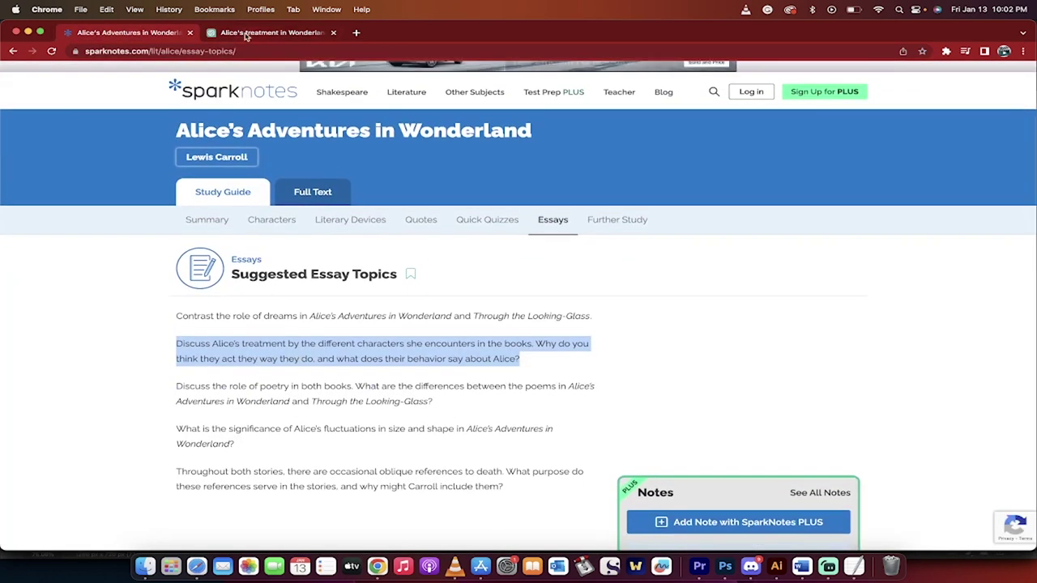
click(246, 34)
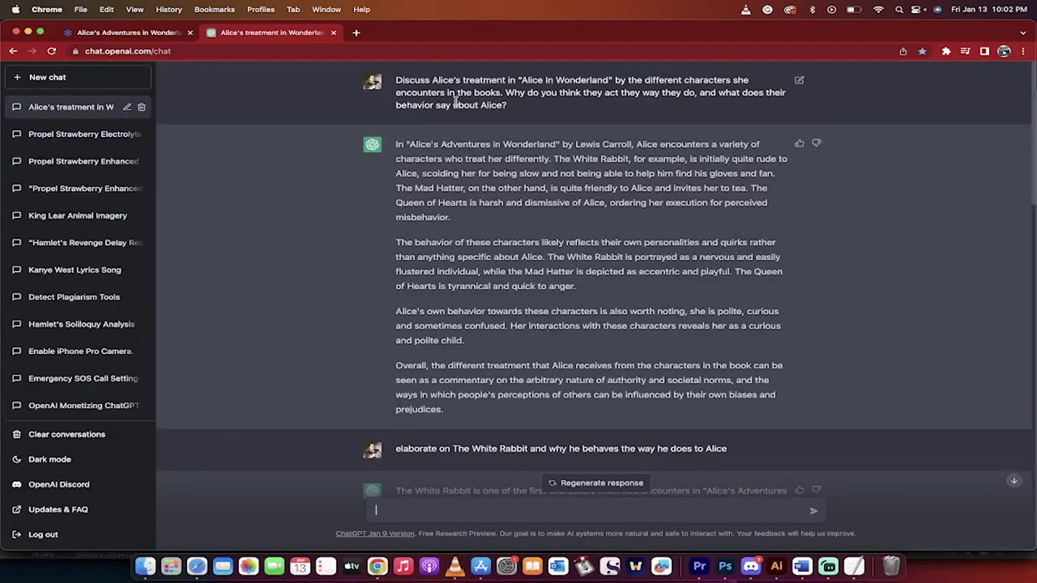
Review the opening prompt on Alice's treatment by the different characters and the full answer beneath it.
drag(396, 80, 511, 110)
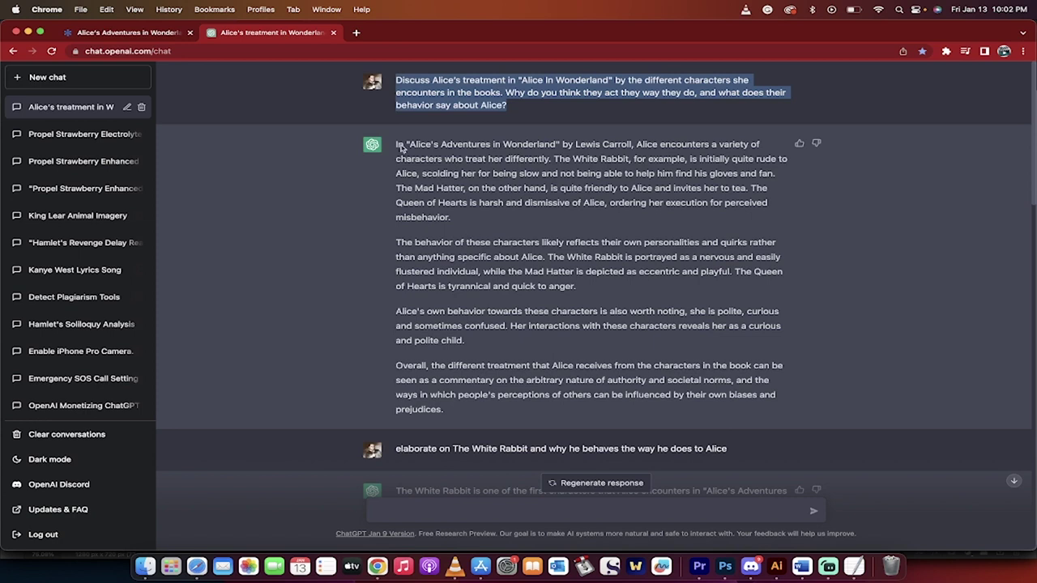
drag(397, 146, 463, 408)
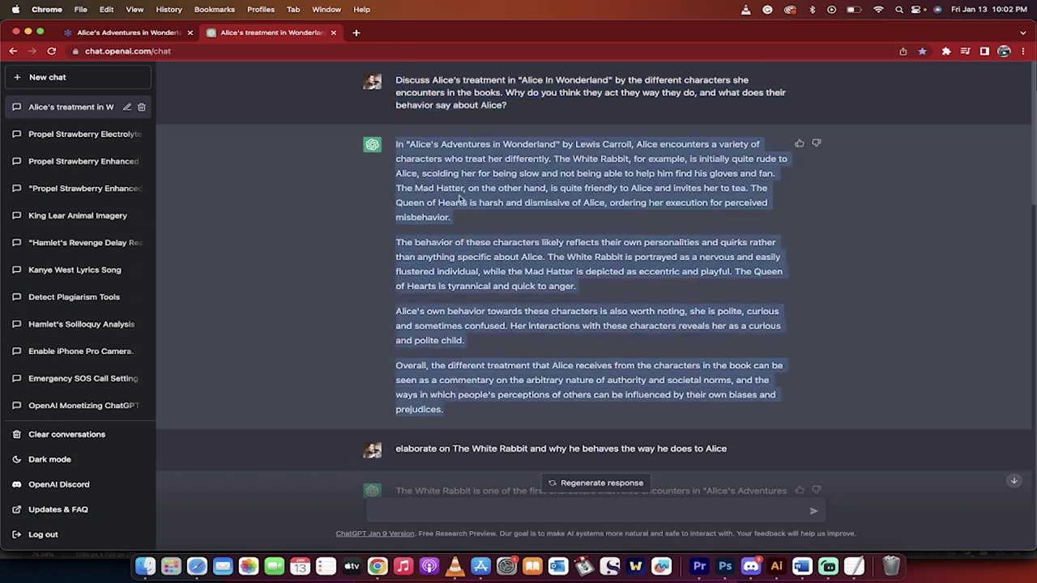
click(460, 198)
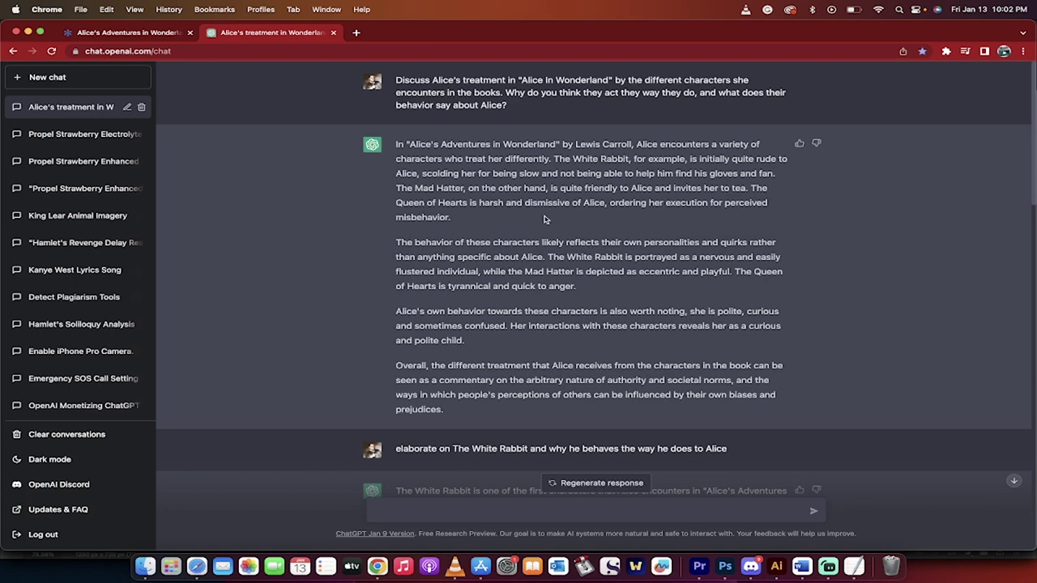
scroll(505, 202, down, 2)
scroll(504, 214, up, 2)
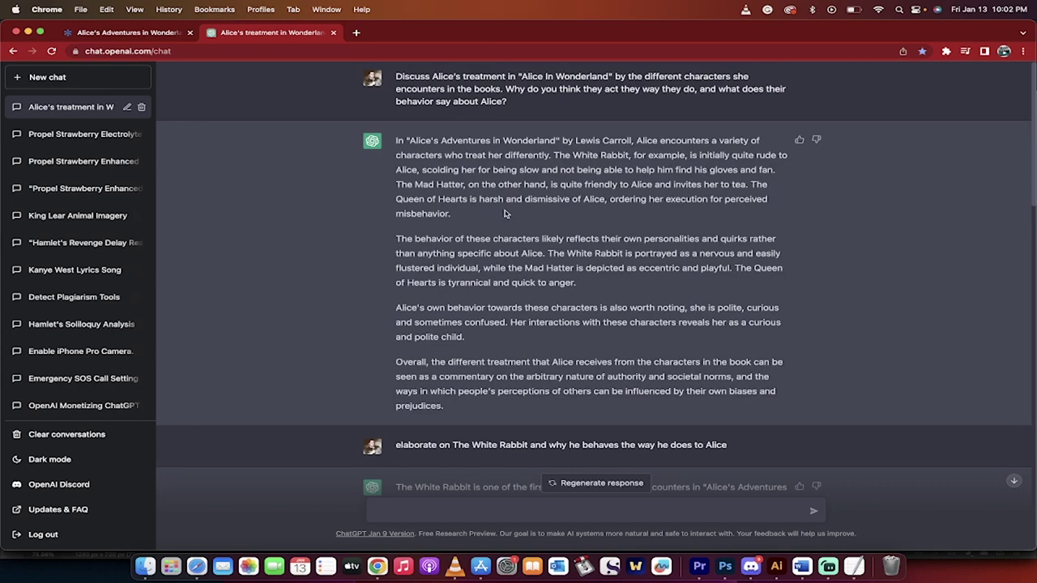
Read the follow-up prompt asking to elaborate on the White Rabbit's behaviour towards Alice, along with its answer.
scroll(494, 295, down, 5)
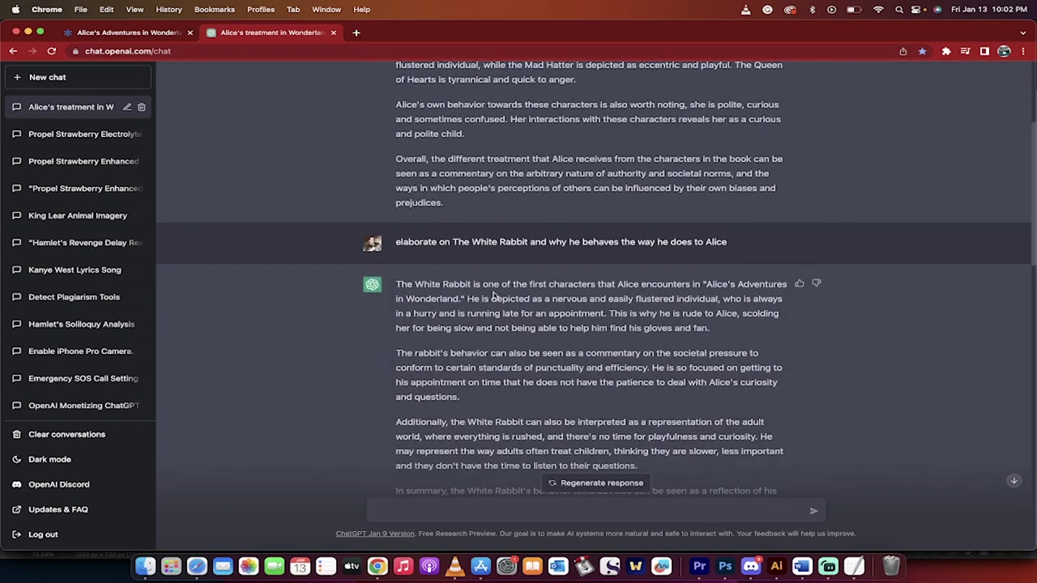
scroll(494, 296, up, 1)
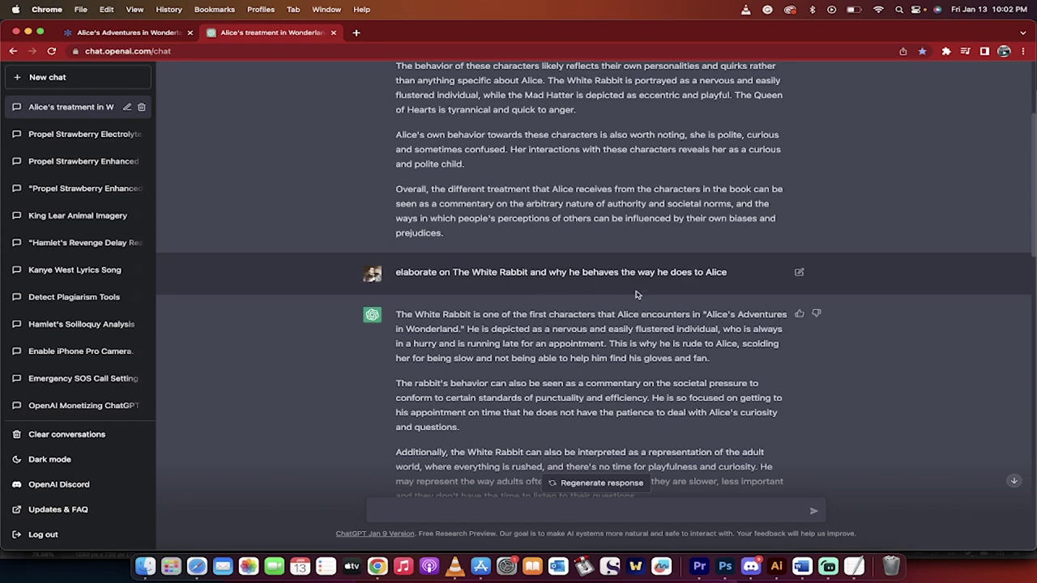
scroll(636, 294, up, 4)
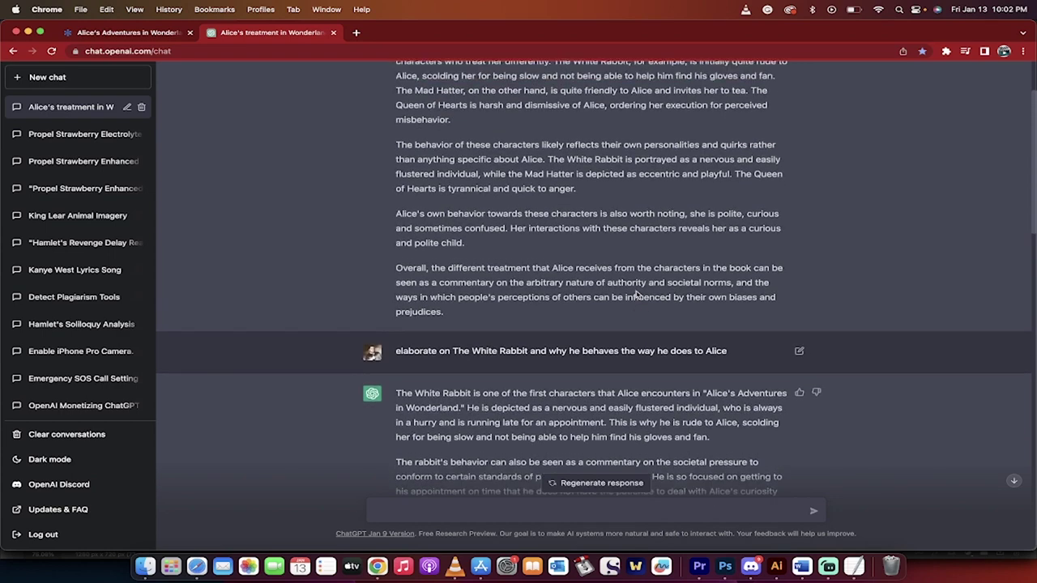
scroll(635, 294, down, 1)
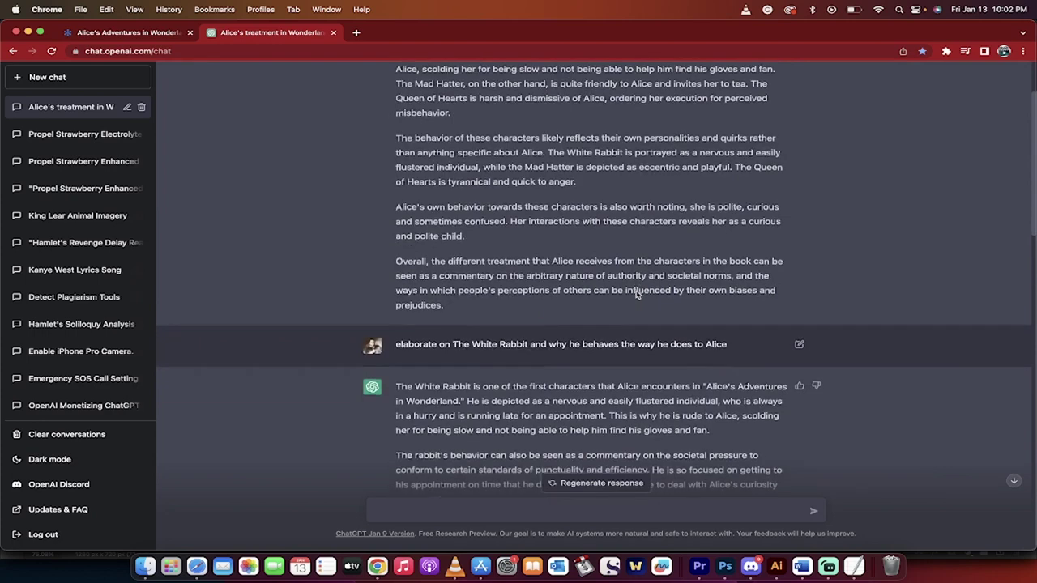
scroll(636, 295, down, 4)
scroll(636, 318, down, 1)
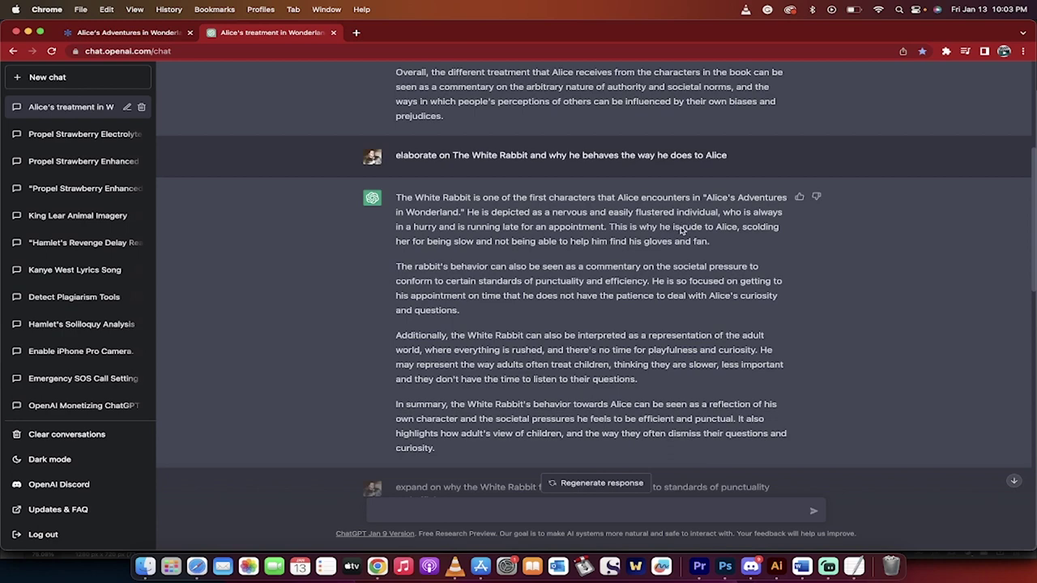
scroll(508, 287, down, 2)
scroll(509, 287, down, 1)
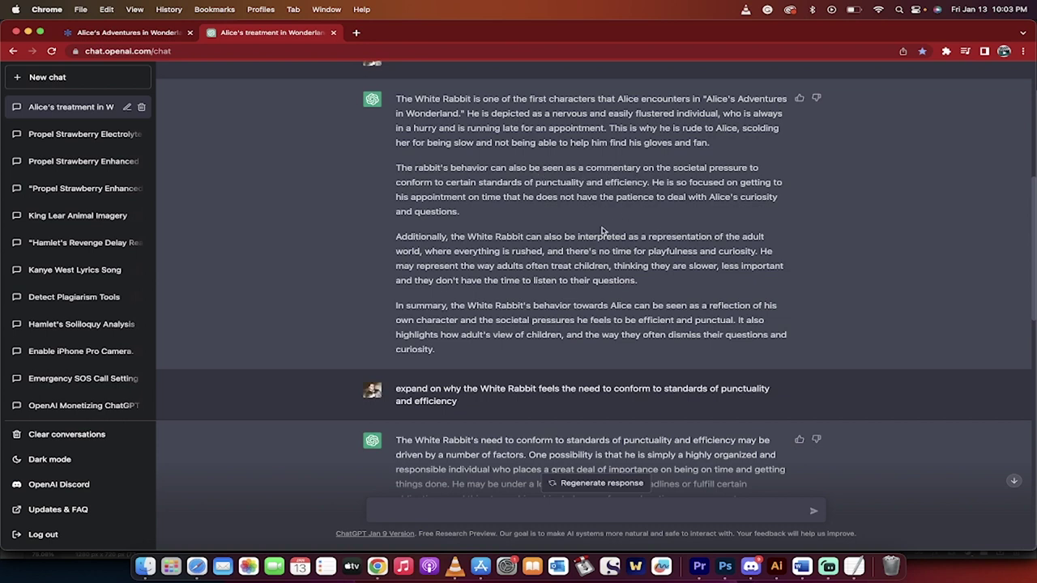
Read the prompt and answer on why the White Rabbit feels the need to conform to standards of punctuality and efficiency.
scroll(602, 231, down, 2)
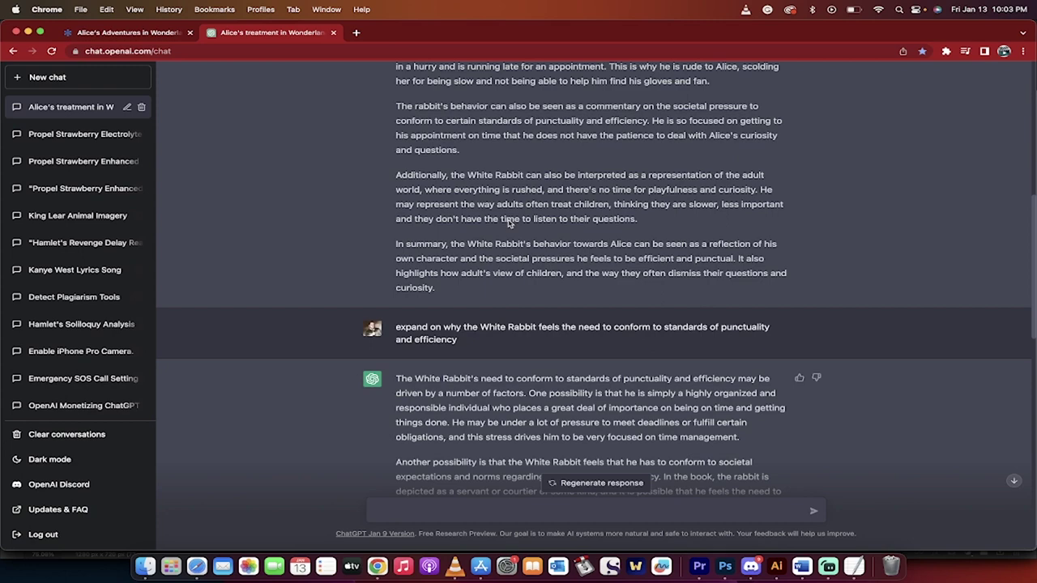
scroll(509, 223, down, 1)
scroll(463, 237, down, 1)
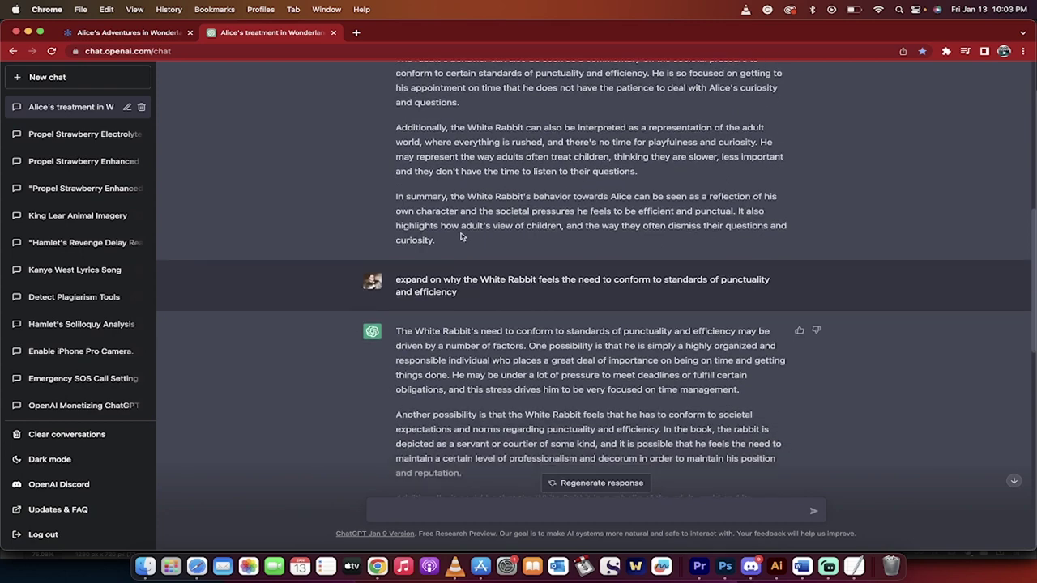
scroll(473, 237, down, 2)
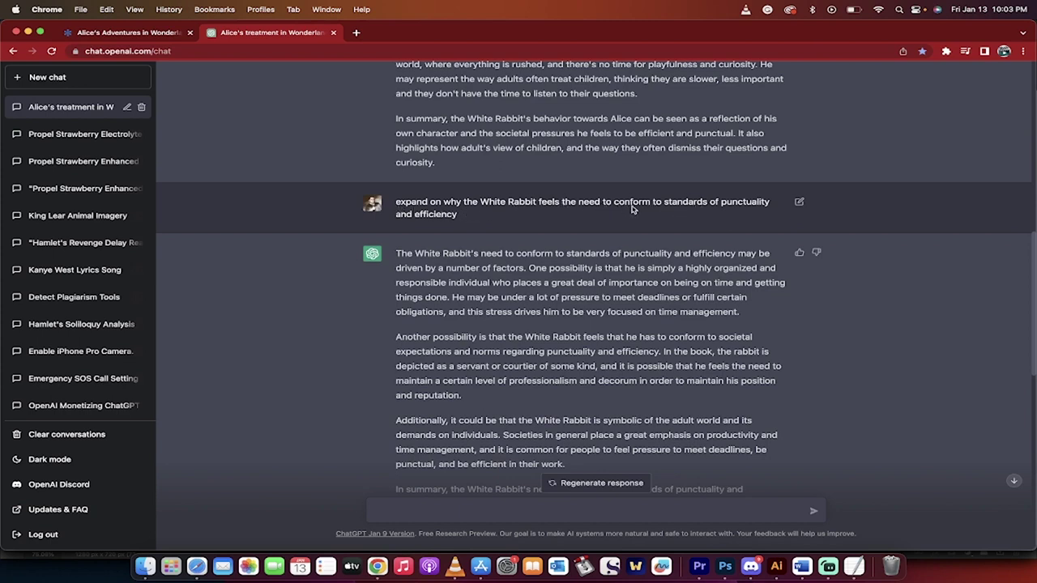
scroll(465, 216, down, 1)
scroll(464, 216, down, 3)
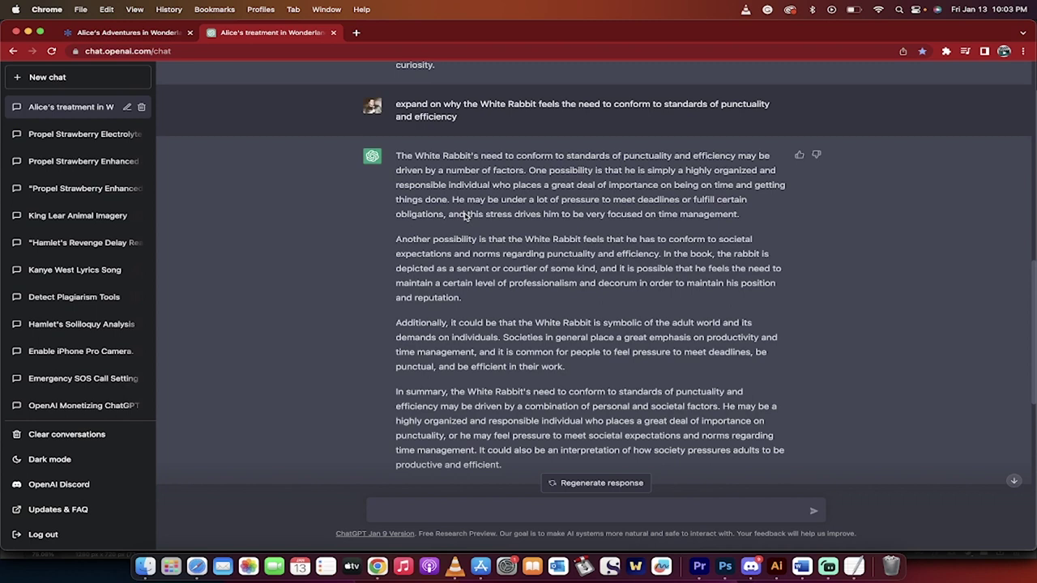
scroll(466, 216, down, 1)
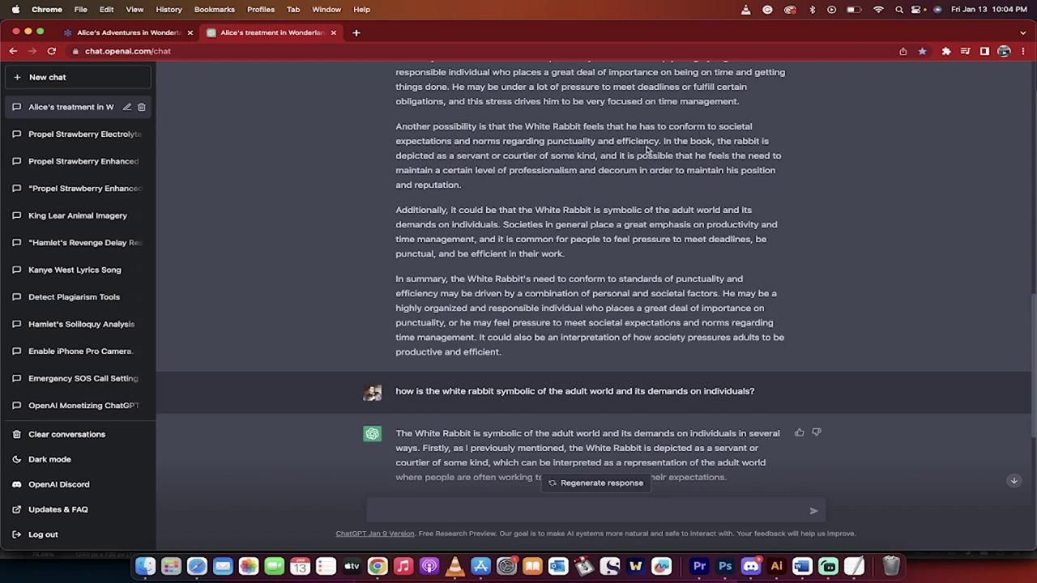
scroll(622, 217, down, 1)
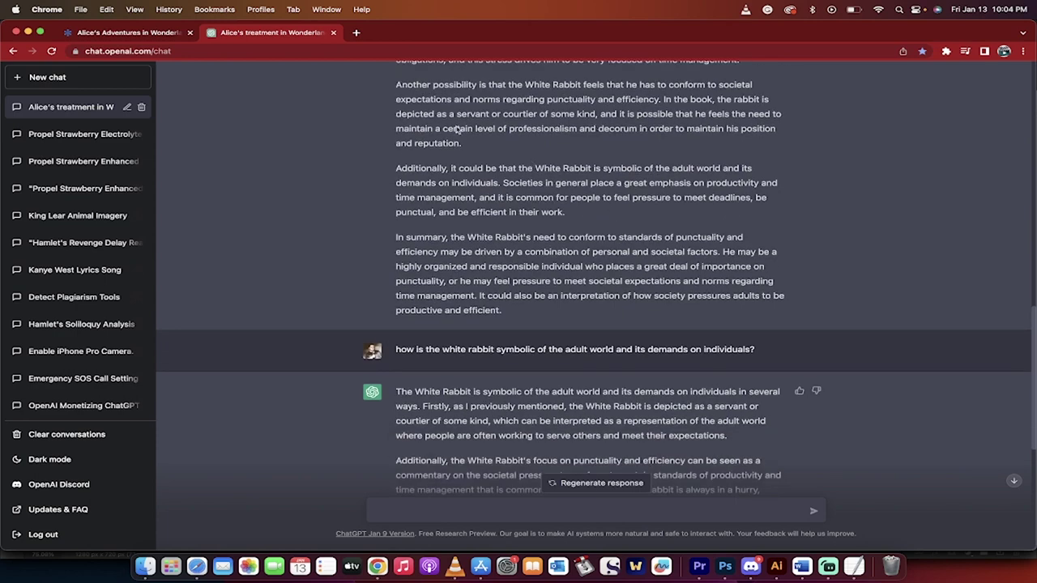
scroll(553, 219, down, 2)
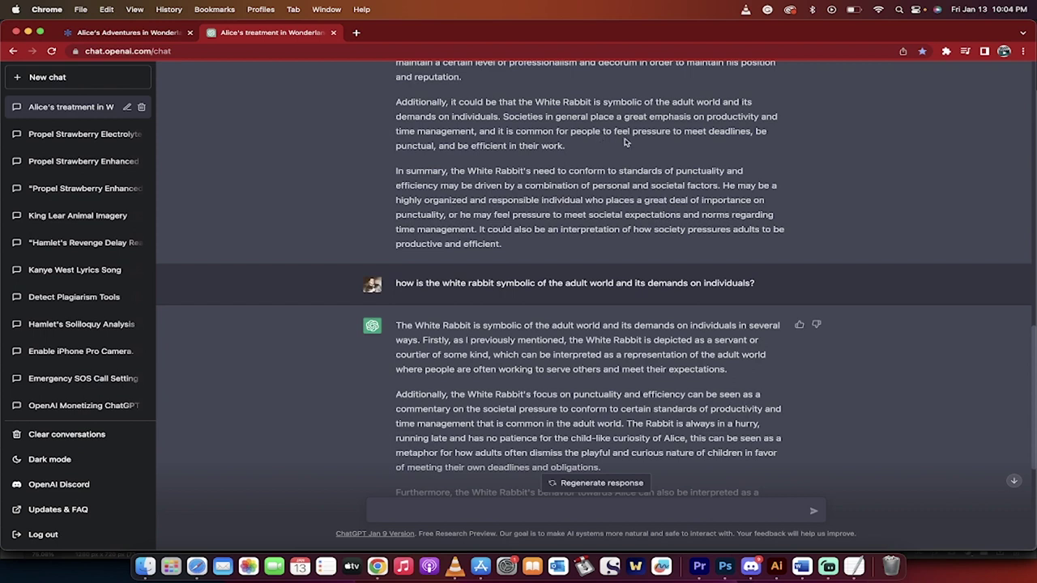
Read through to the end of the answer on how the White Rabbit symbolizes the adult world and its demands on individuals.
scroll(581, 148, down, 1)
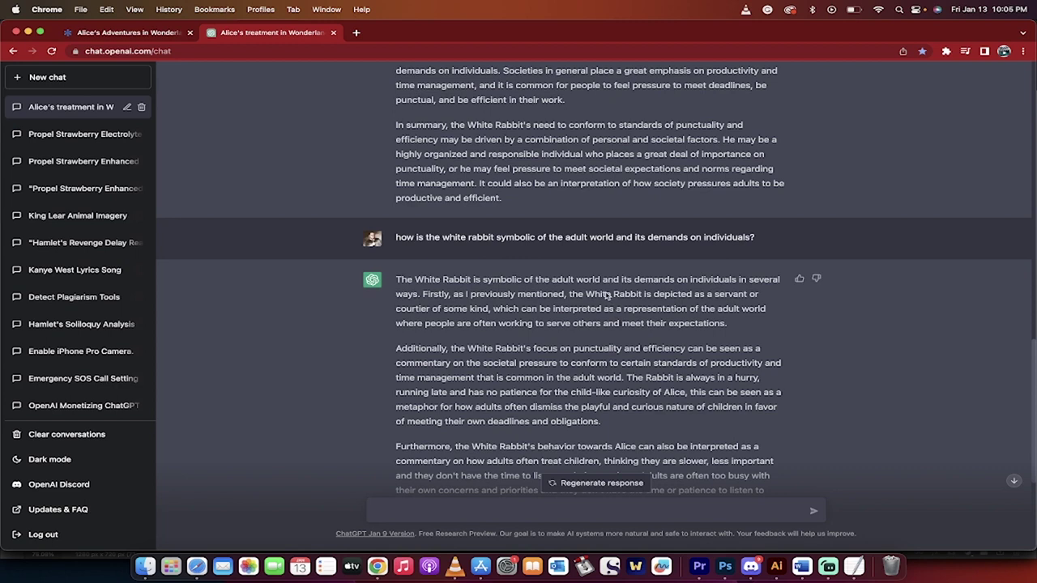
scroll(606, 297, down, 1)
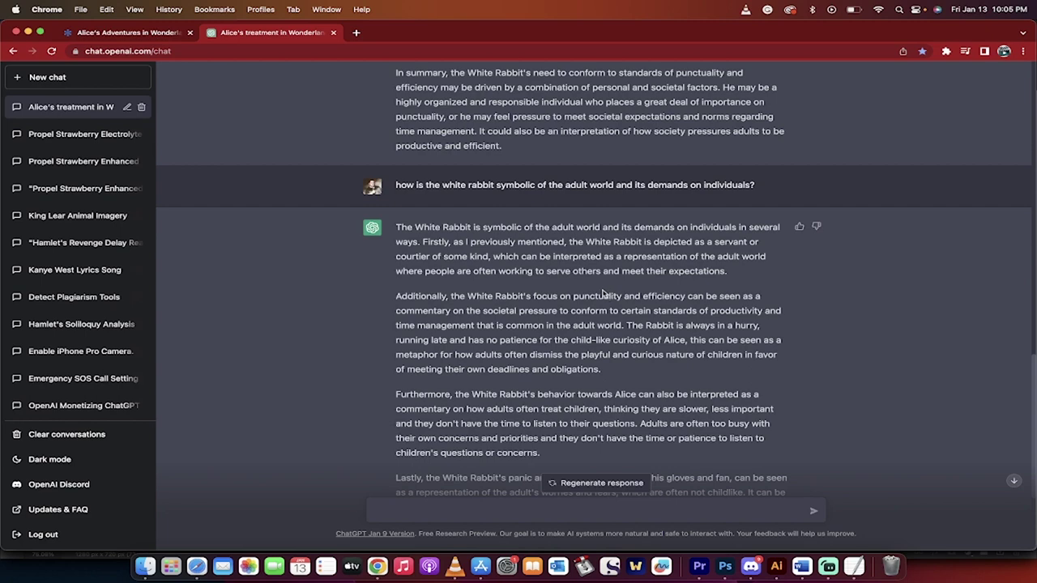
scroll(603, 296, down, 1)
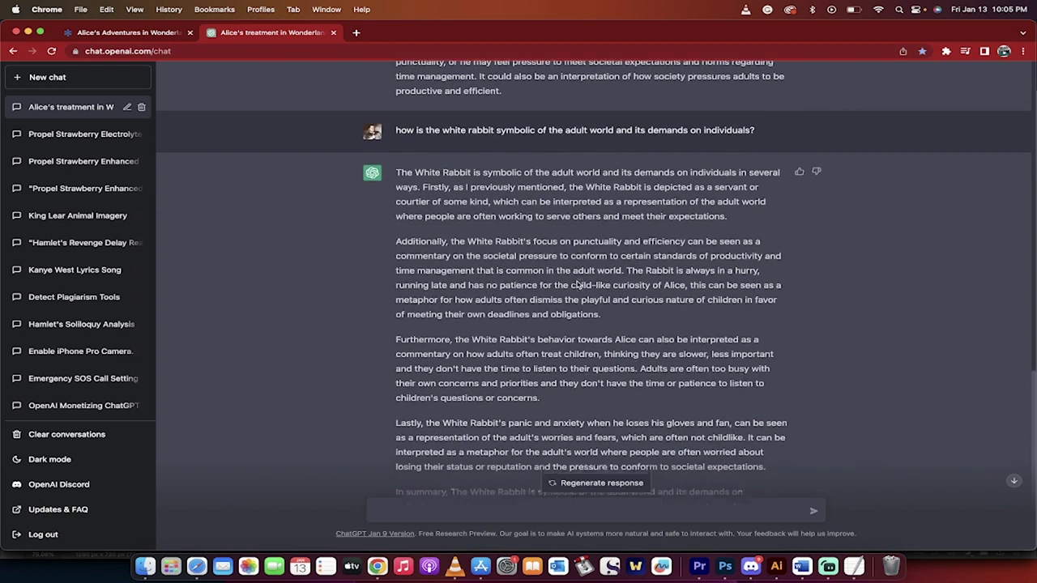
scroll(578, 284, down, 1)
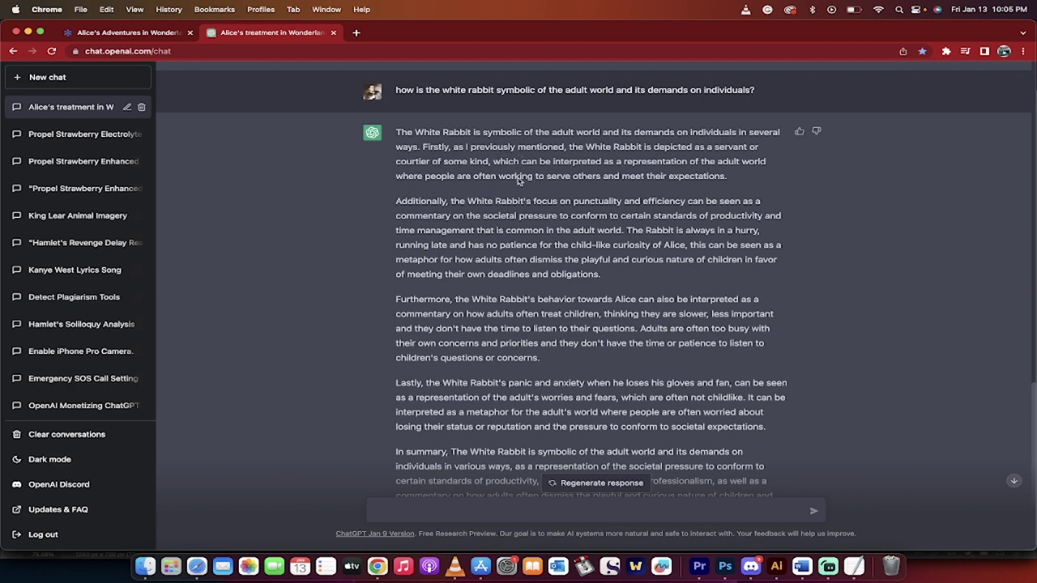
scroll(519, 180, down, 1)
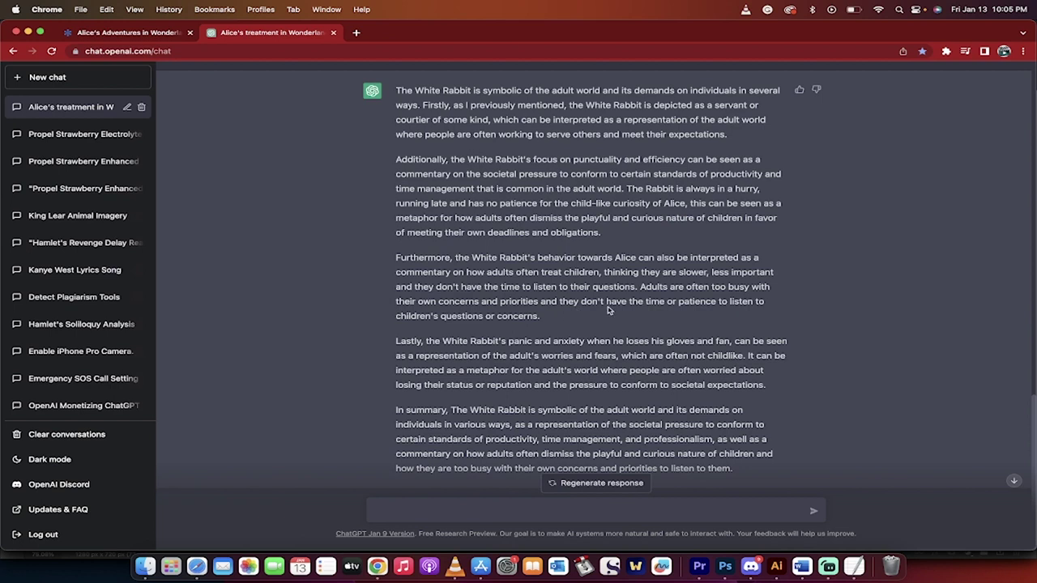
scroll(609, 310, down, 2)
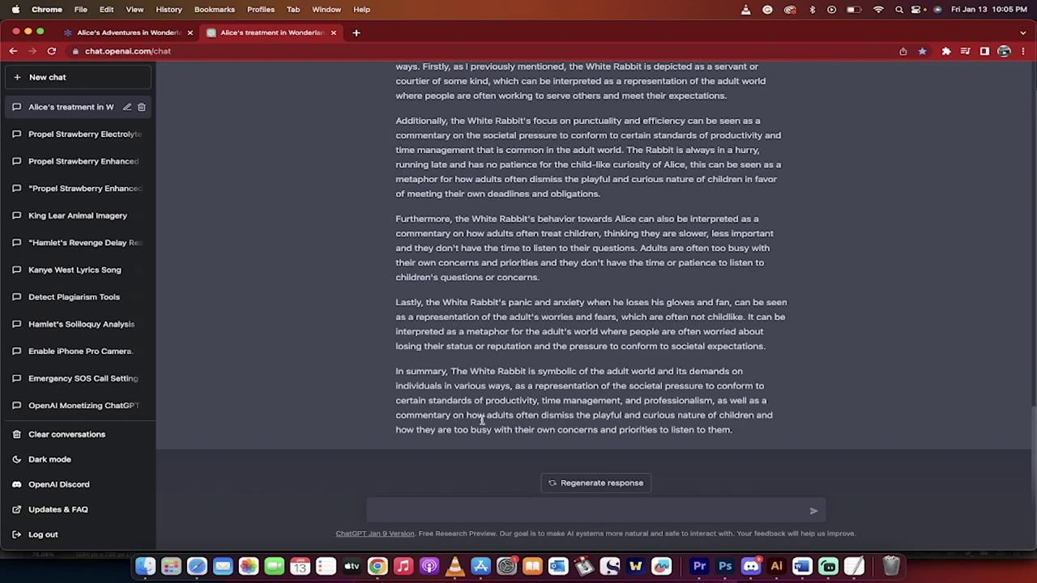
scroll(522, 343, up, 1)
scroll(523, 344, down, 1)
Switch to the blank Word document and paste the essay question on Alice's treatment by the different characters, followed by empty lines.
click(801, 567)
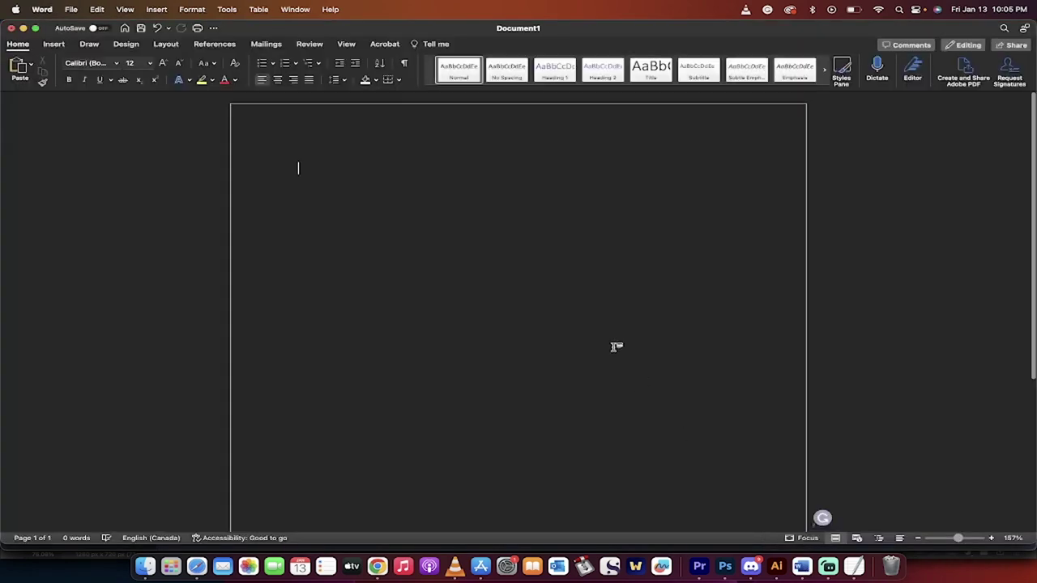
text(Discuss Alice's treatment by the different characters she encounters in the books. Why do you think they act they way they do, and what does their behavior say about Alice?)
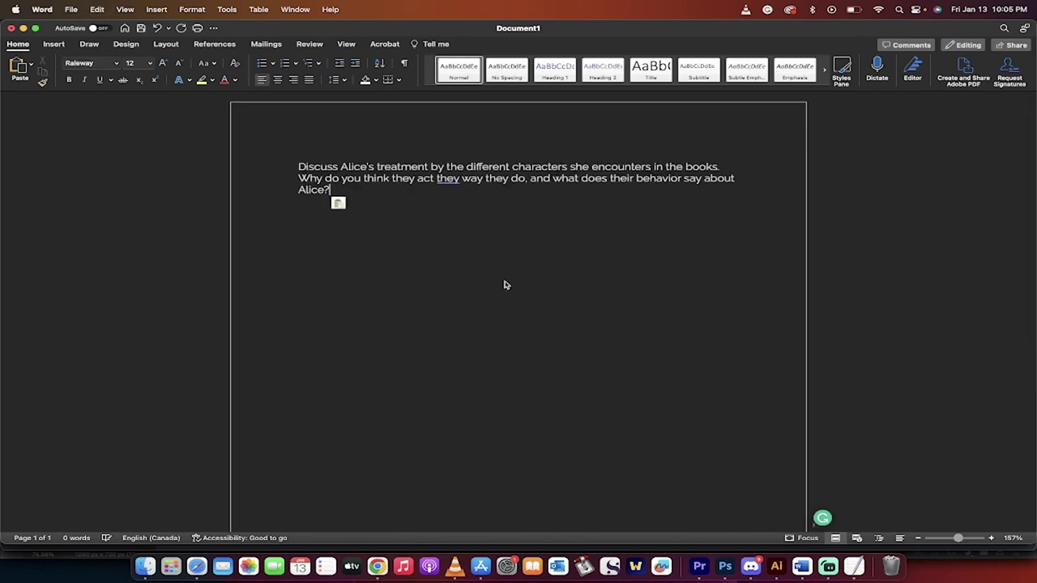
key(Return)
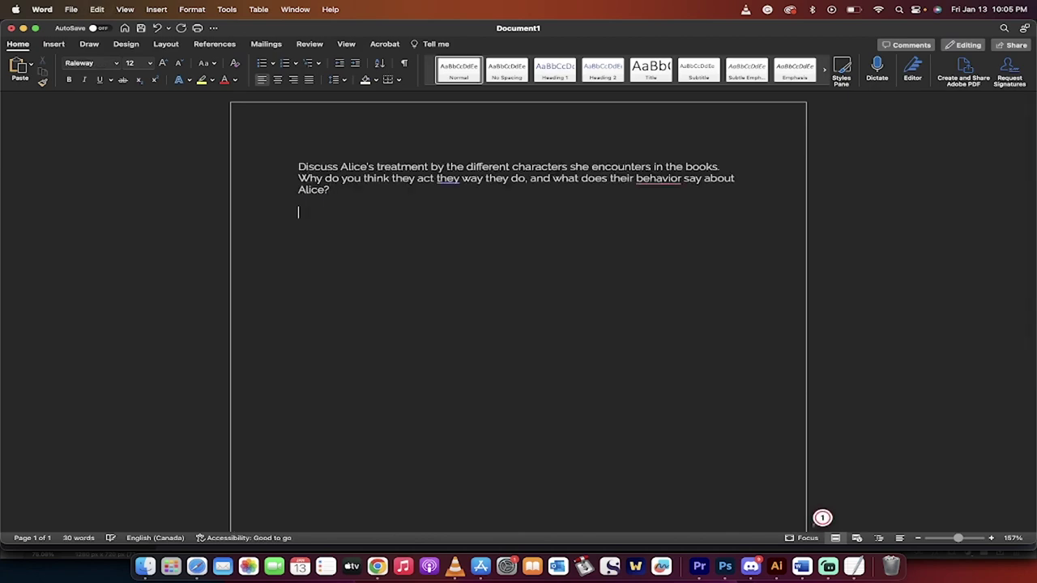
key(Return)
Switch back to the ChatGPT conversation in Chrome and go back up through the White Rabbit symbolism answer.
key(super+Tab)
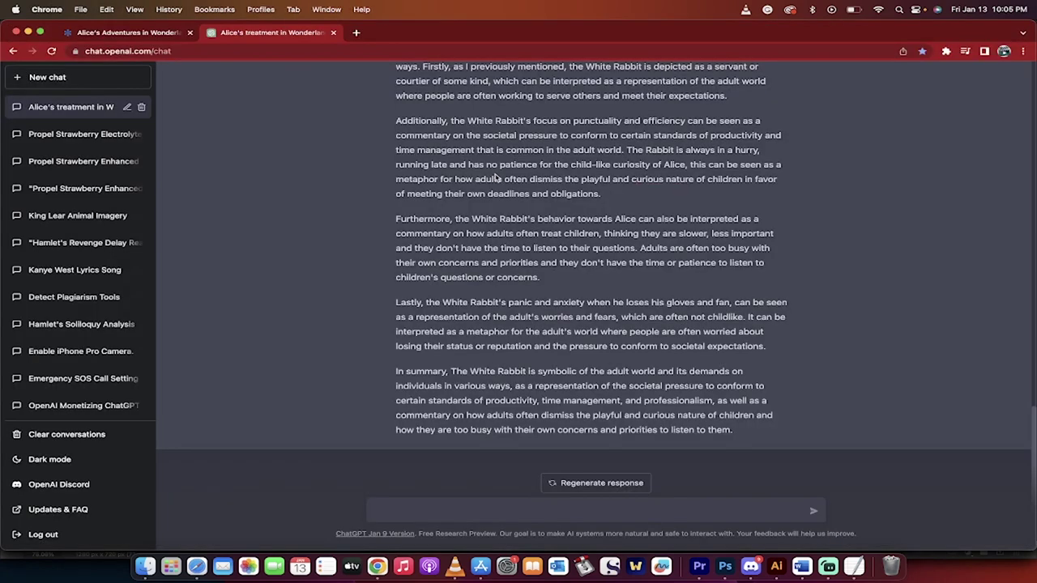
scroll(497, 177, up, 1)
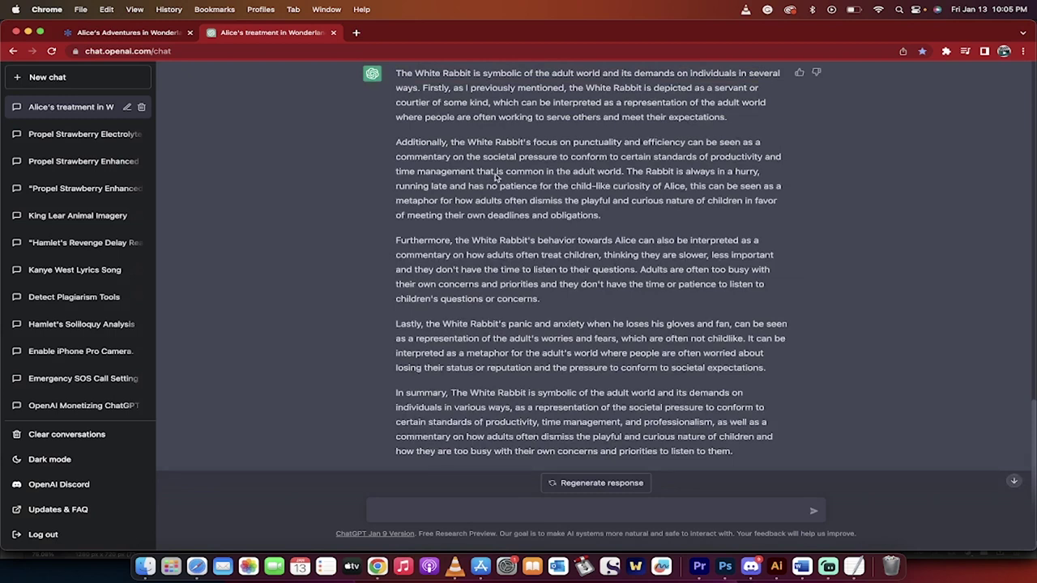